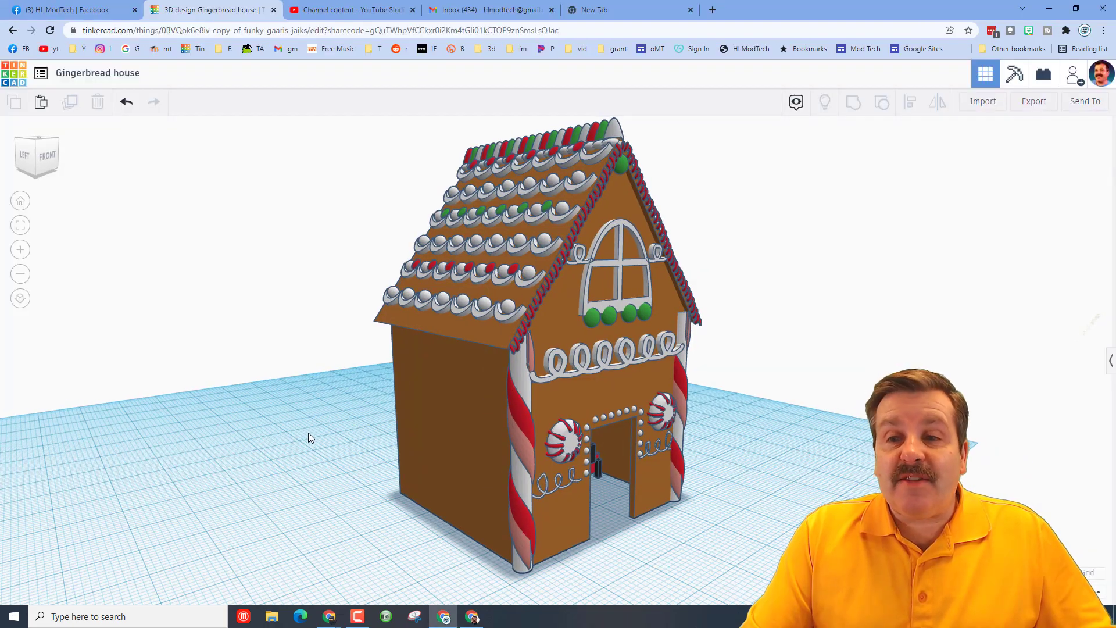
- Orbit the view around the gingerbread house model
right_click_drag(308, 432, 155, 441)
- Zoom in, select the whole house, and orbit to its front-right, left-front and front-right views
scroll(349, 476, "up", 5)
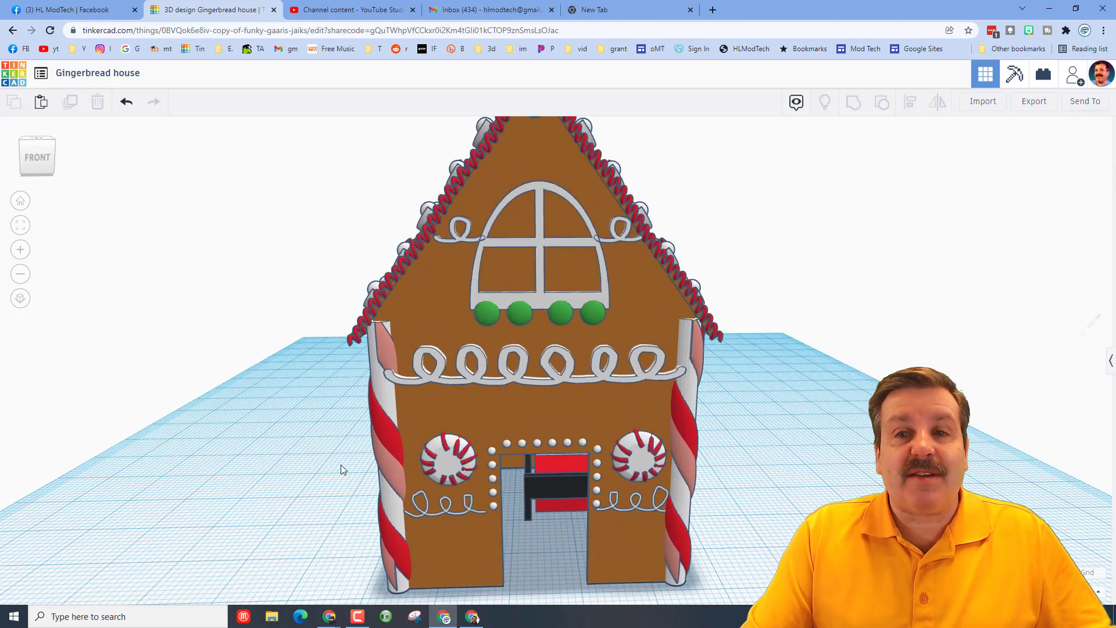
right_click_drag(310, 461, 473, 450)
left_click(436, 549)
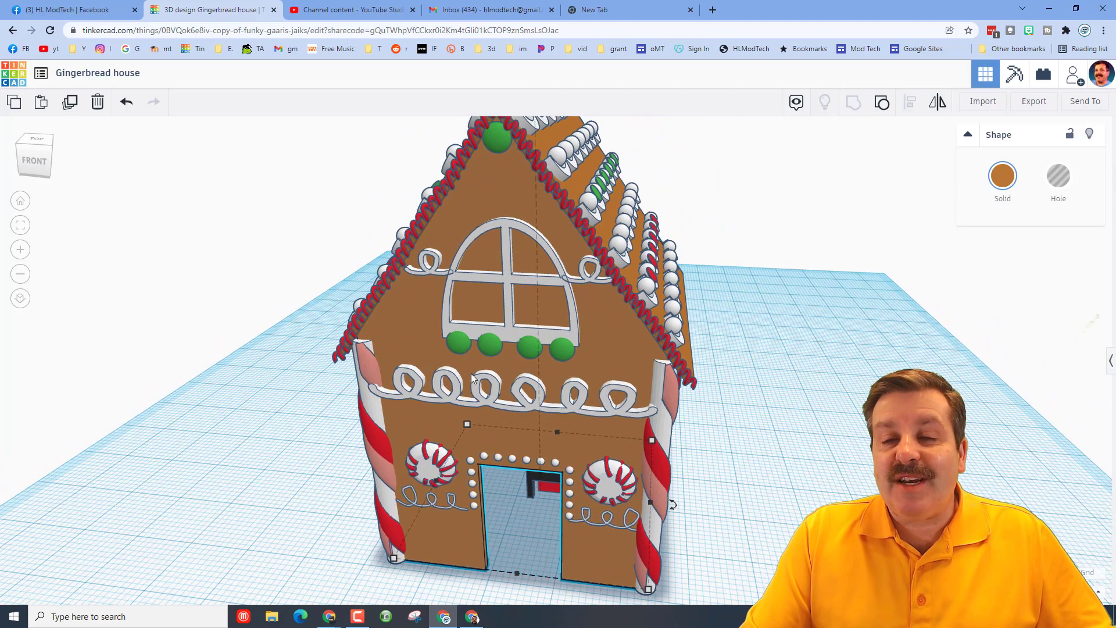
right_click_drag(525, 407, 522, 455)
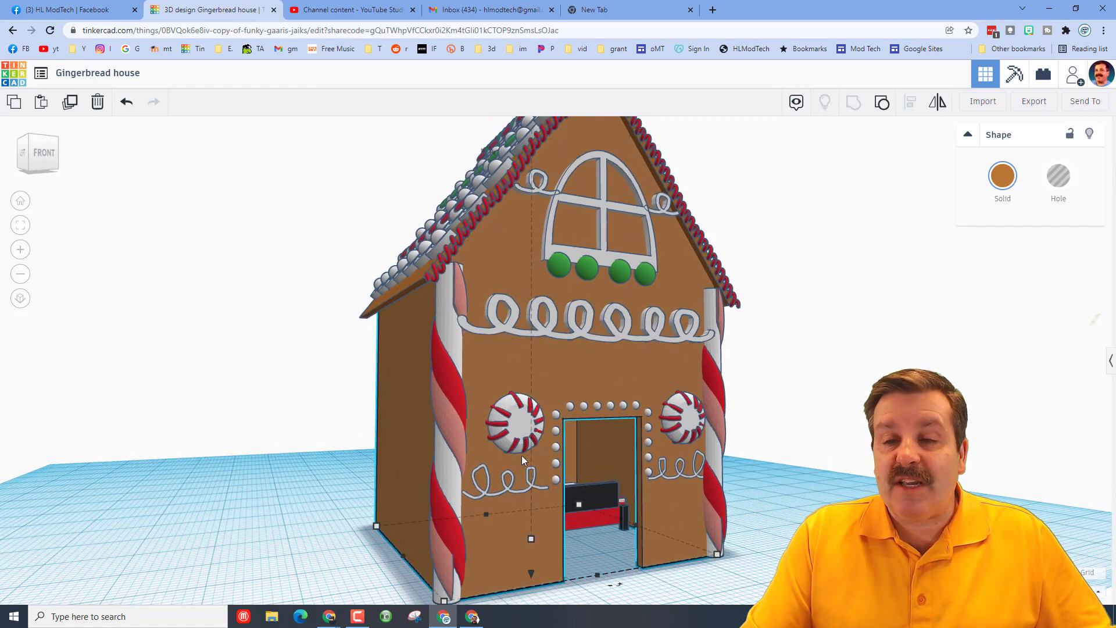
right_click_drag(427, 493, 467, 355)
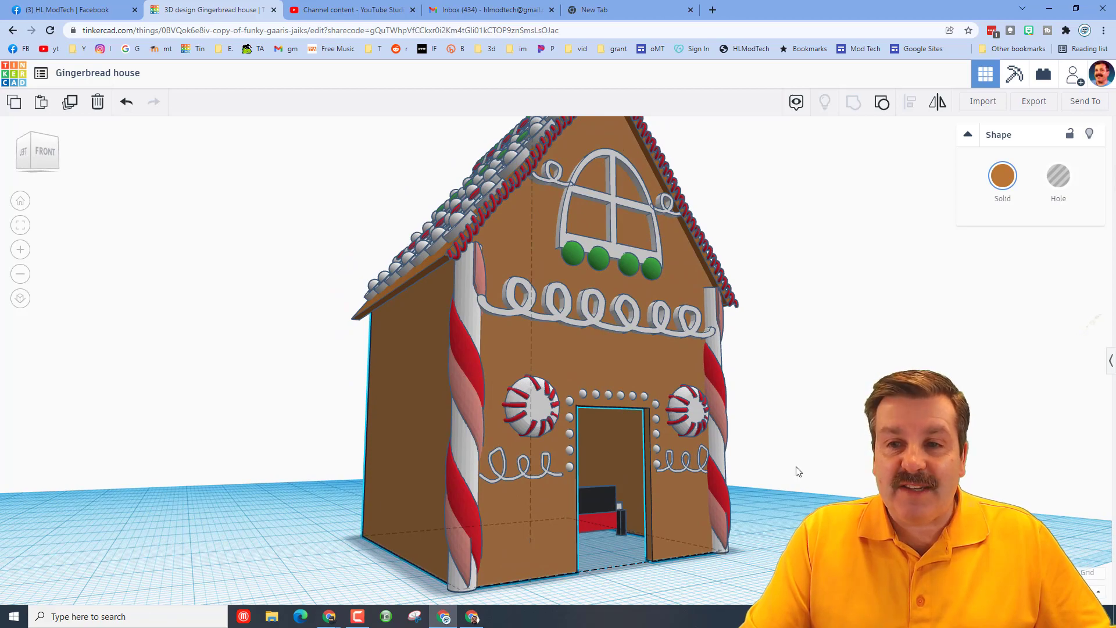
right_click_drag(797, 468, 527, 404)
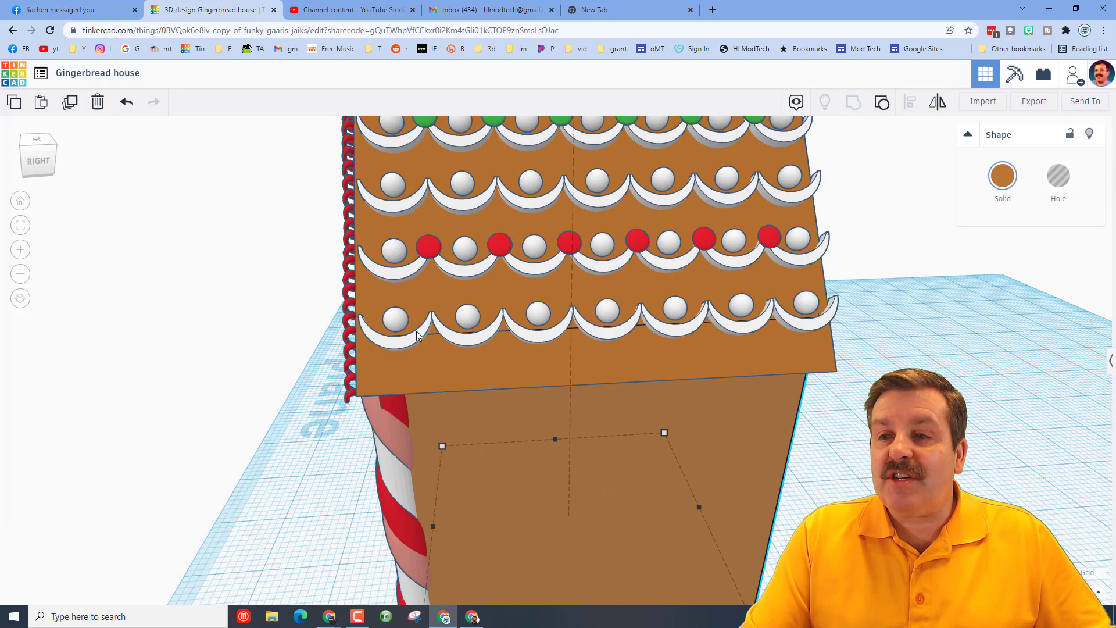
- Select the bottom roof frosting row and examine the roof from the back, top-left and front-left
left_click(411, 343)
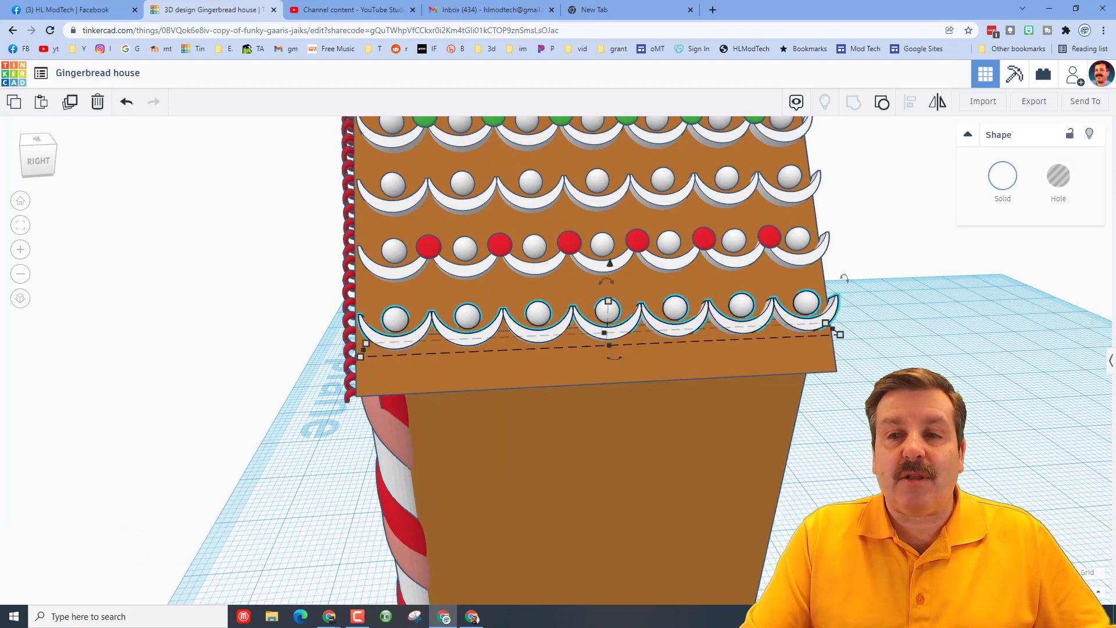
scroll(872, 279, "down", 5)
right_click_drag(829, 334, 700, 361)
scroll(581, 349, "down", 2)
scroll(639, 267, "up", 3)
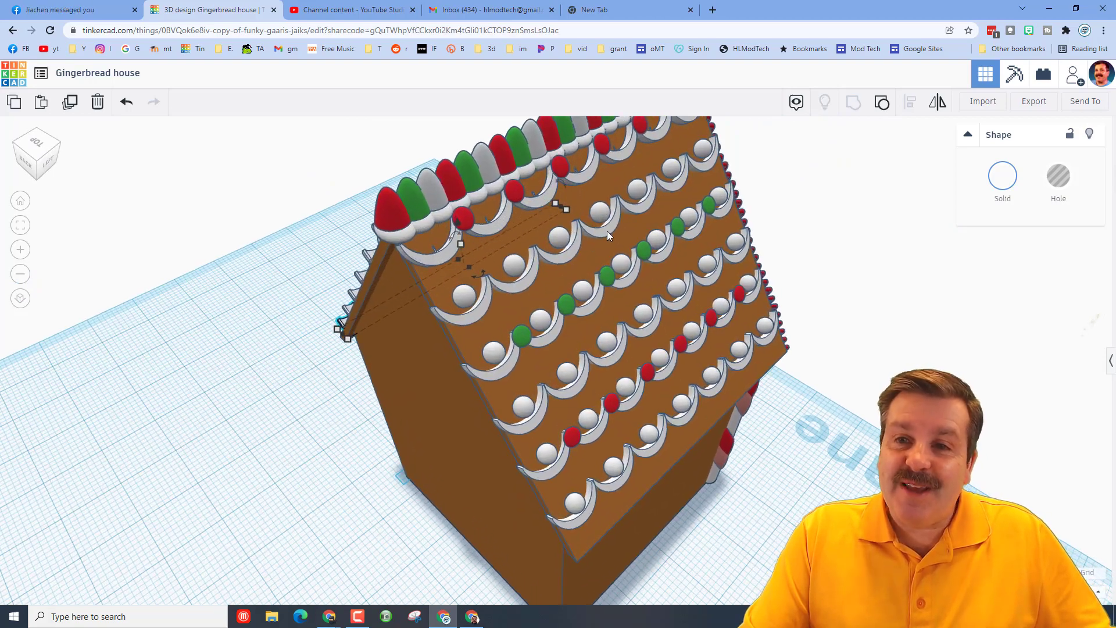
right_click_drag(621, 232, 519, 463)
scroll(536, 487, "down", 4)
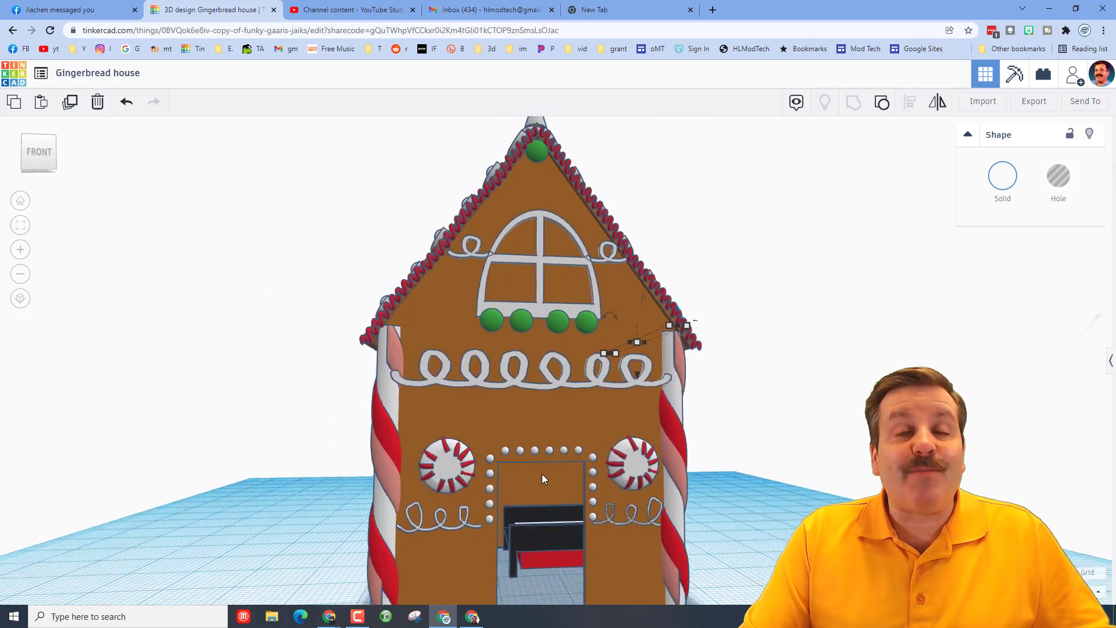
right_click_drag(655, 487, 570, 112)
- In a new tab, paste and go to the shared 'bot box game' design link
left_click(610, 11)
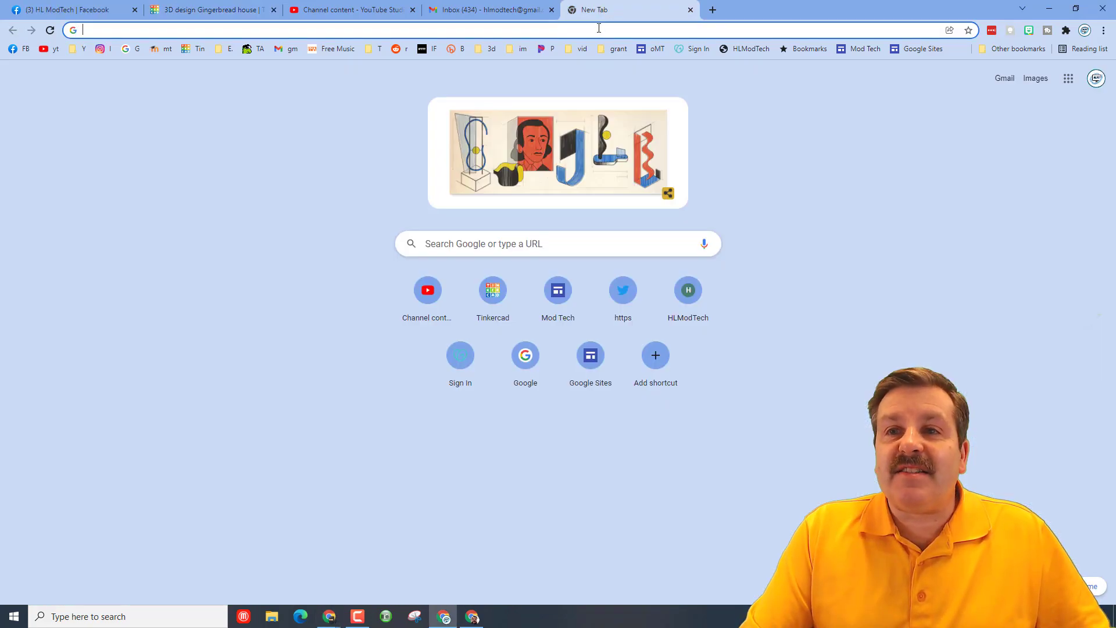
left_click(652, 125)
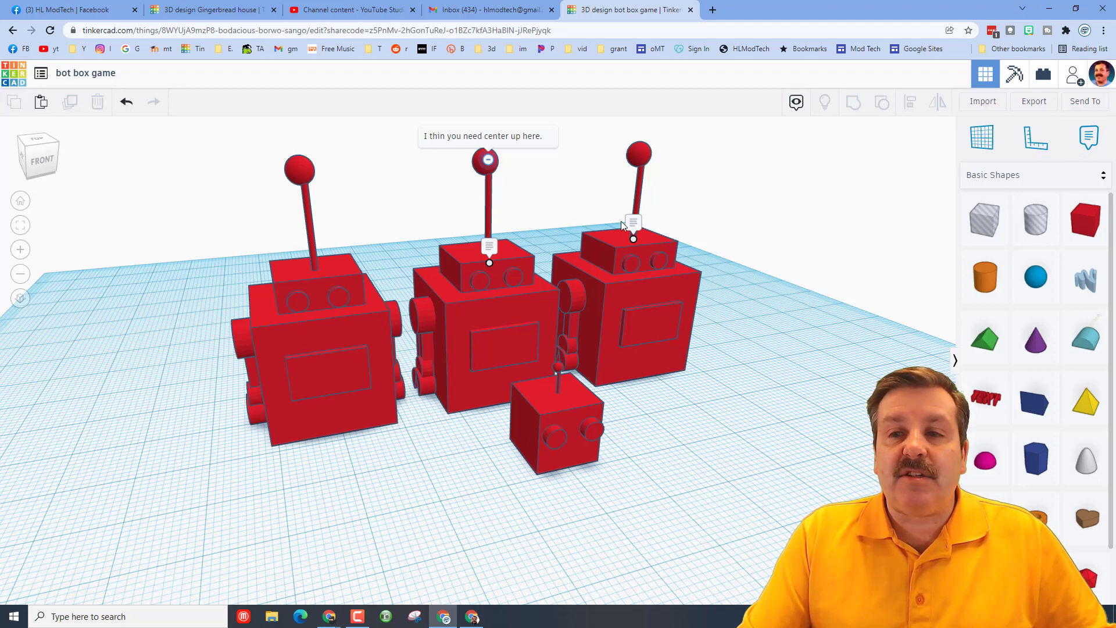
- Read the robots' pinned notes, such as 'neat idea bud!', and orbit around the robots
mouse_move(634, 225)
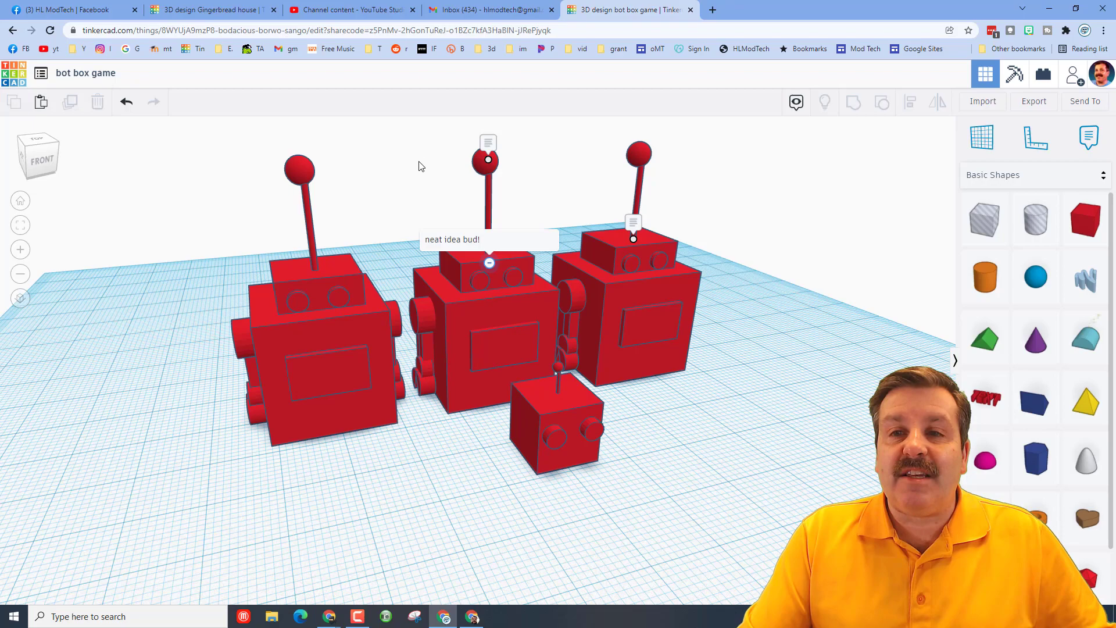
mouse_move(489, 143)
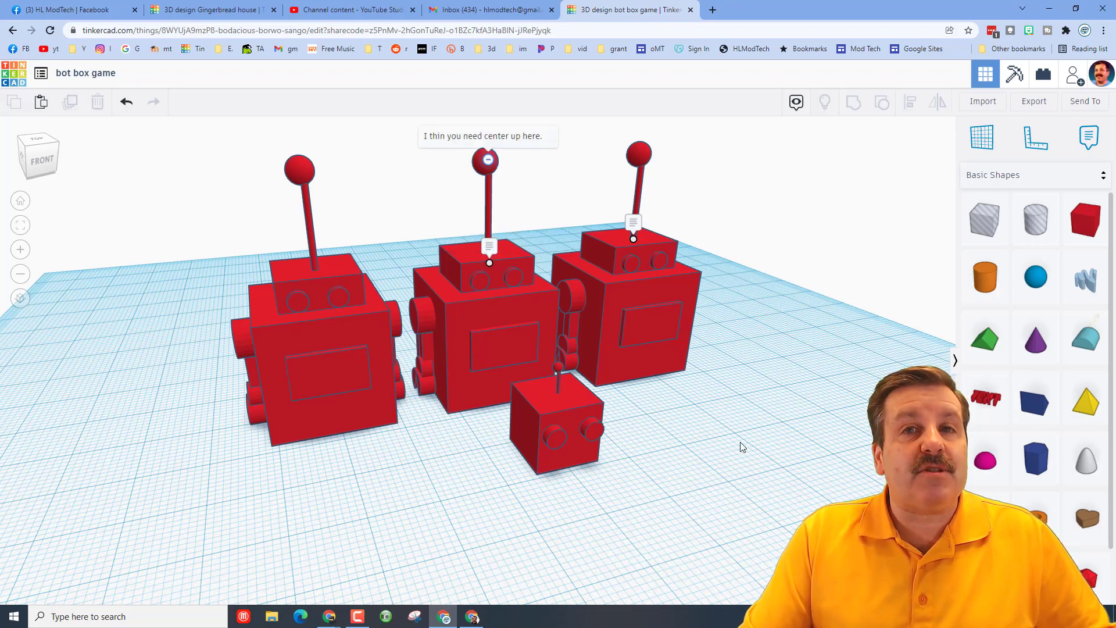
right_click_drag(742, 447, 625, 483)
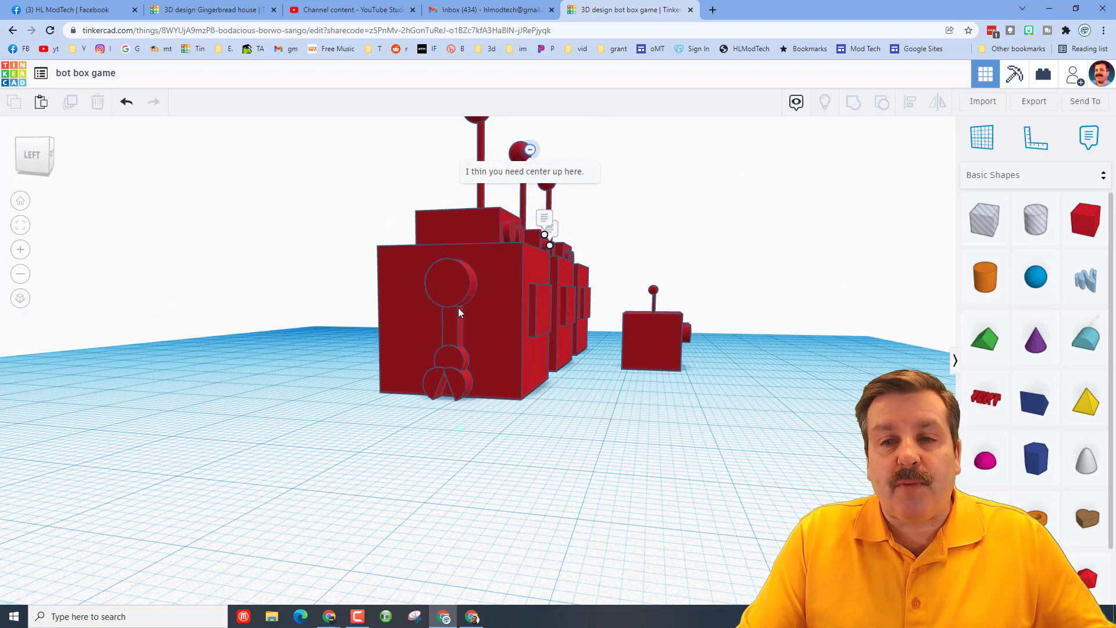
- Select the left robot, swing and tilt its arm, then undo the rotation
right_click_drag(514, 418, 369, 386)
left_click(375, 427)
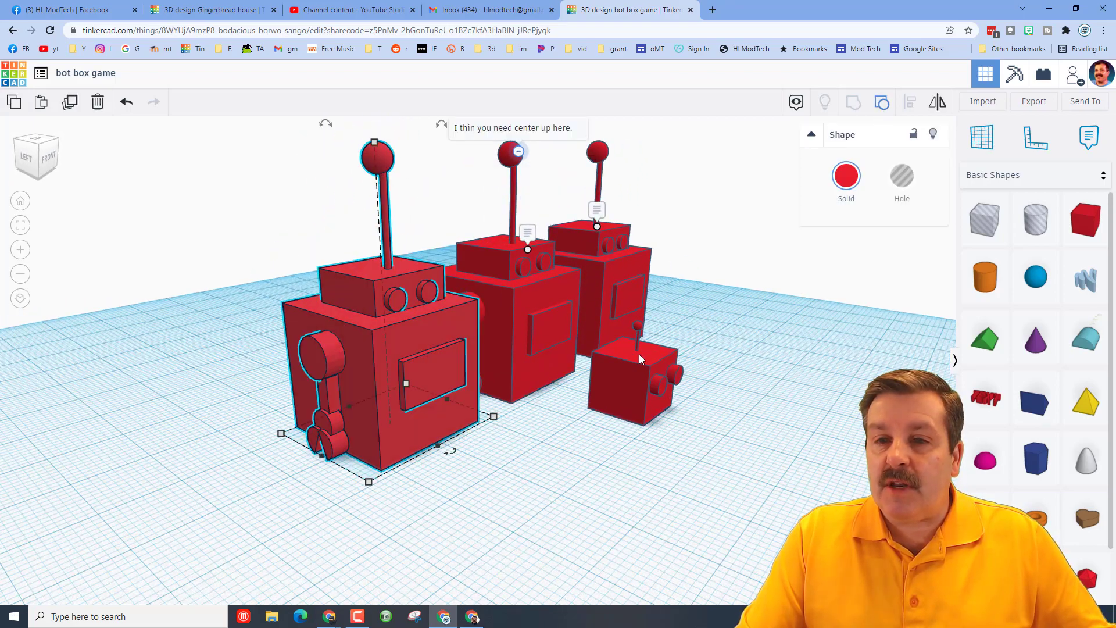
right_click_drag(529, 451, 386, 315)
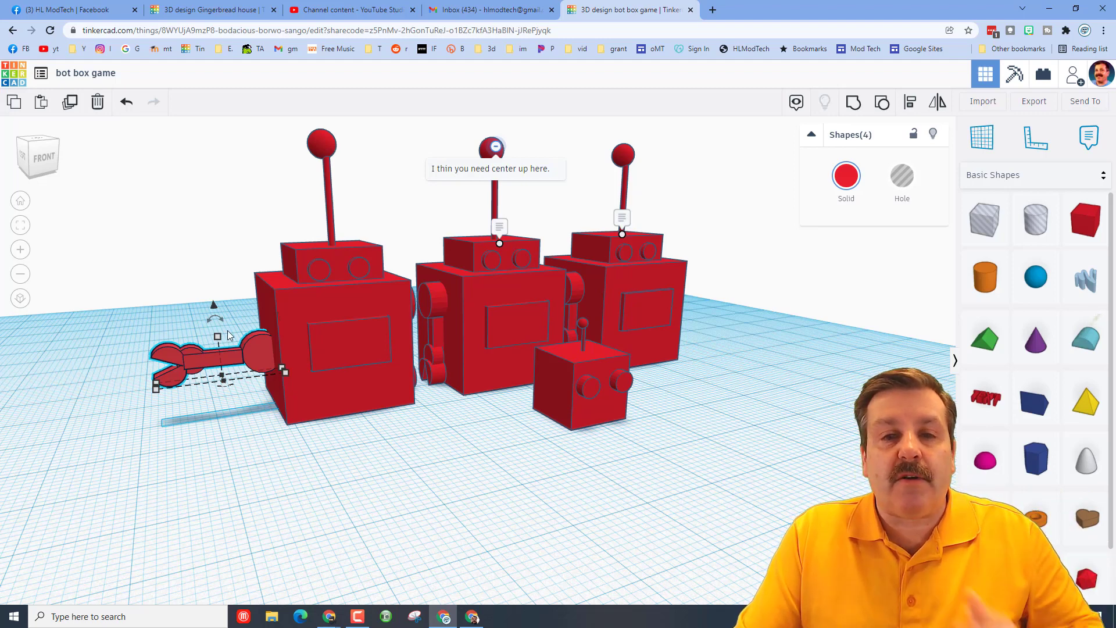
left_click_drag(224, 325, 231, 372)
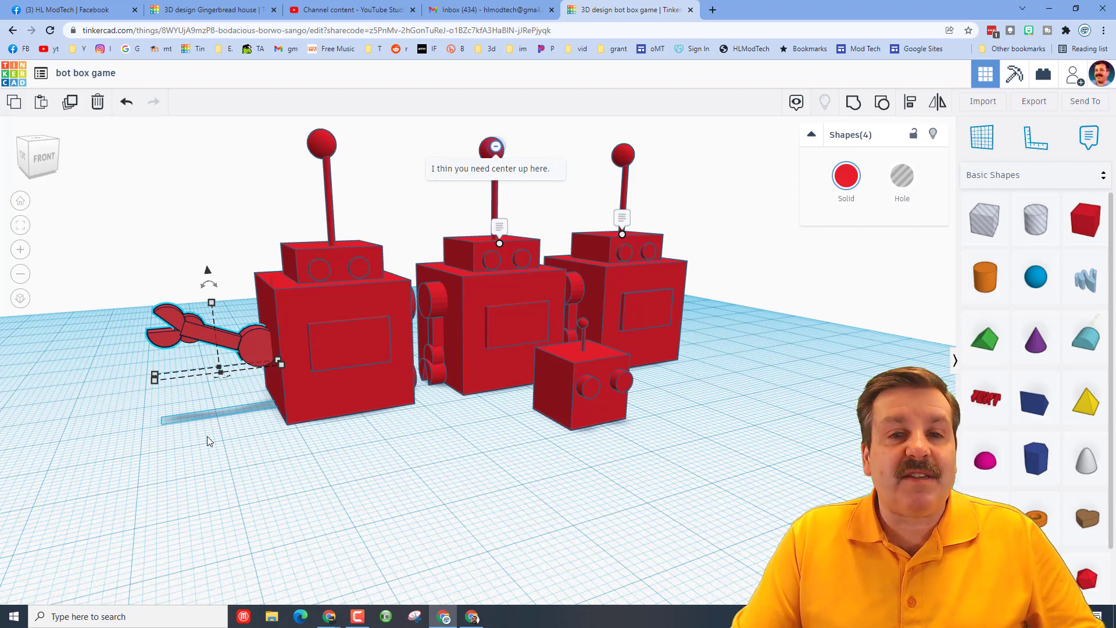
key("ctrl+z")
right_click_drag(207, 440, 226, 574)
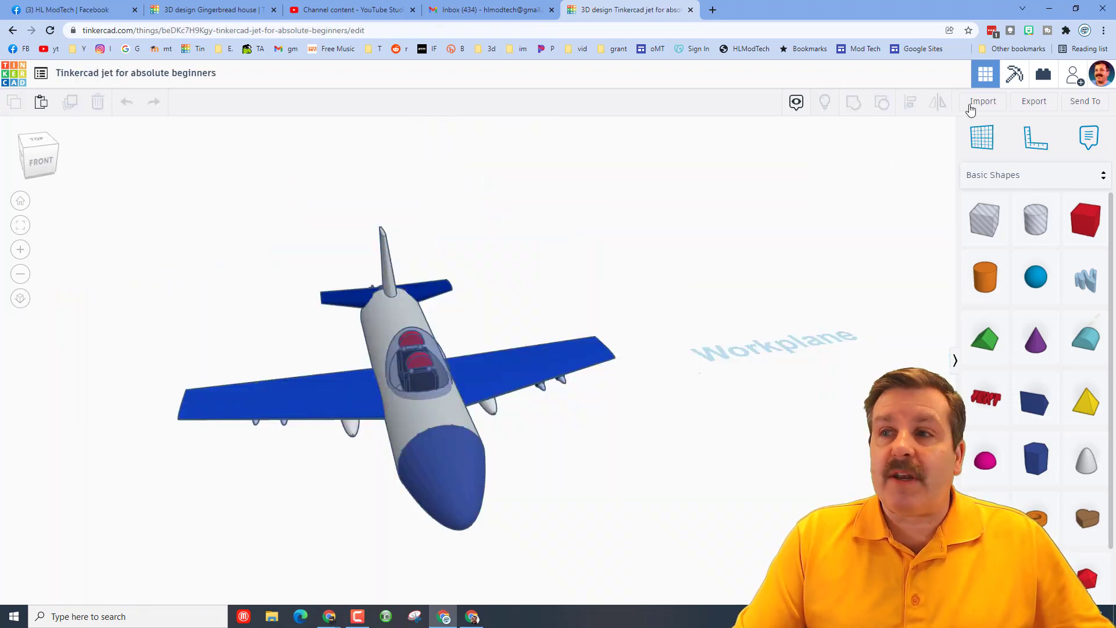
- Generate and copy a new collaboration link for the jet design, then close the sharing window
left_click(1073, 77)
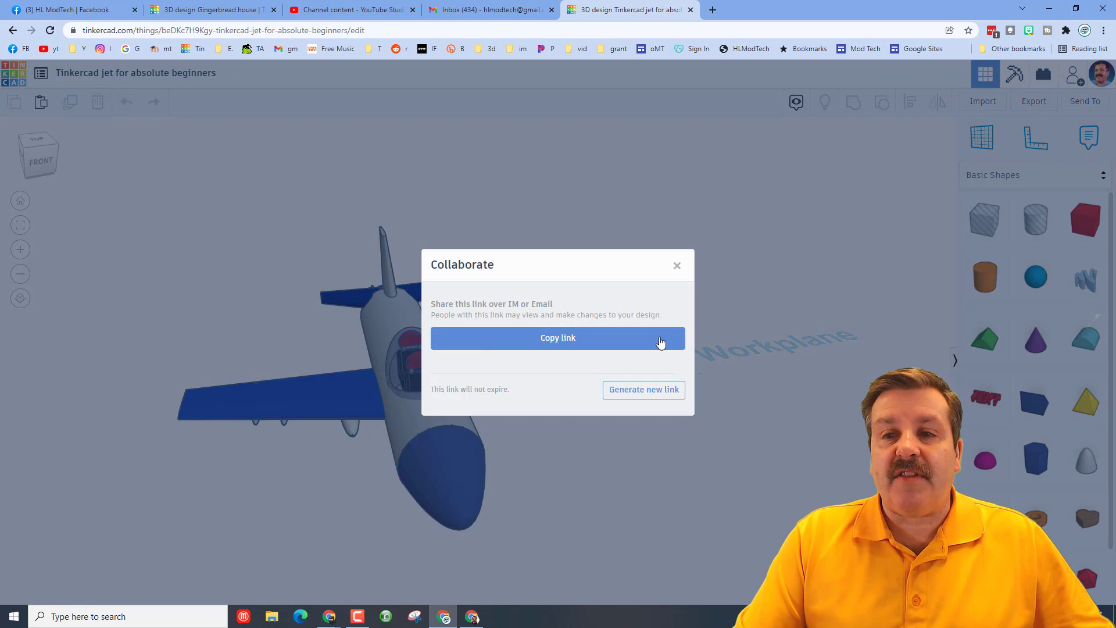
left_click(644, 392)
left_click(600, 348)
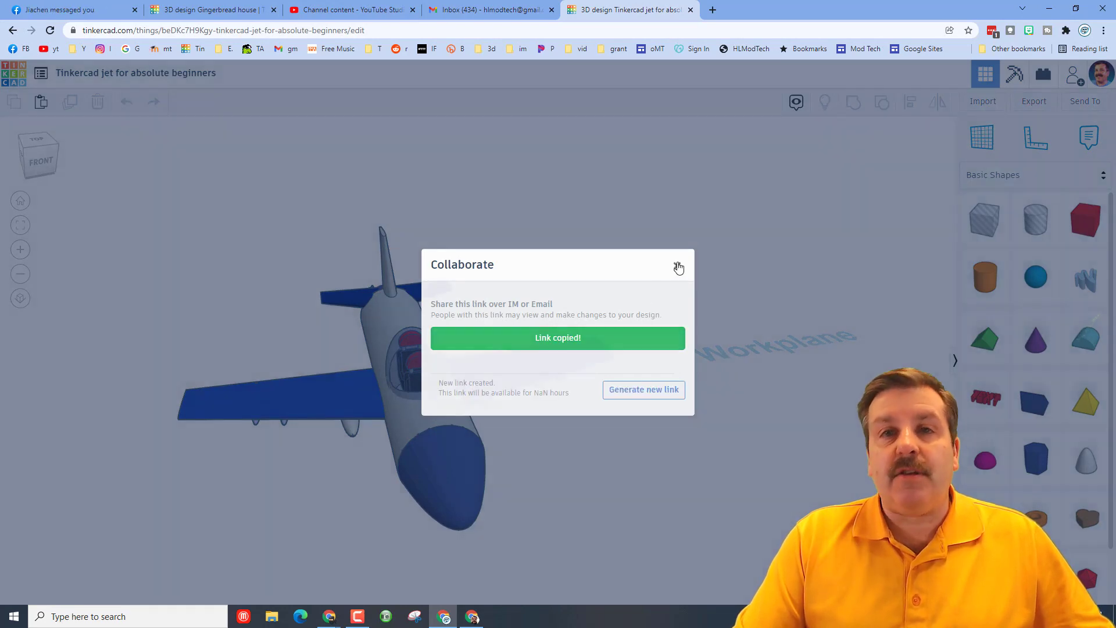
left_click(678, 267)
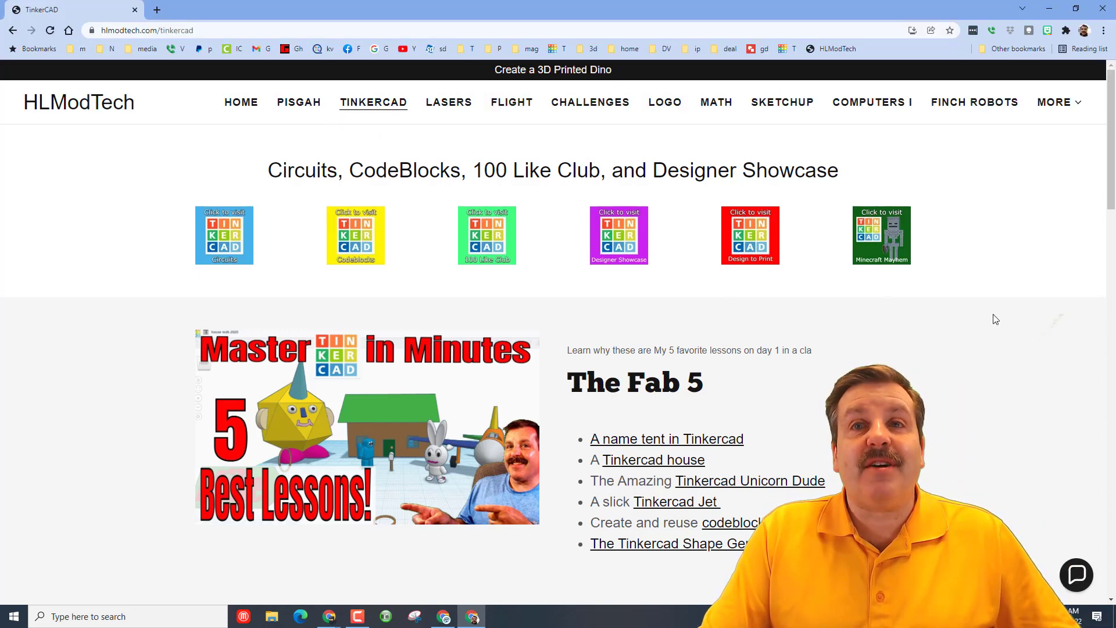
- Open the HLModTech website's contact chat panel
left_click(1078, 579)
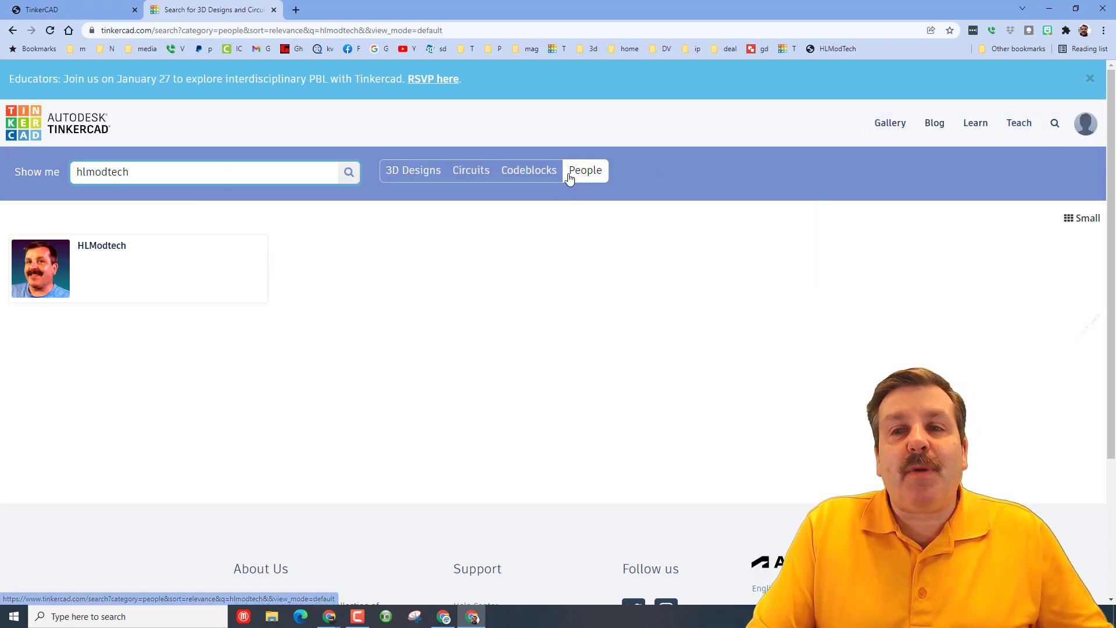
- Open HLModtech's profile, sort its designs by Latest, and open the jet design
left_click(56, 274)
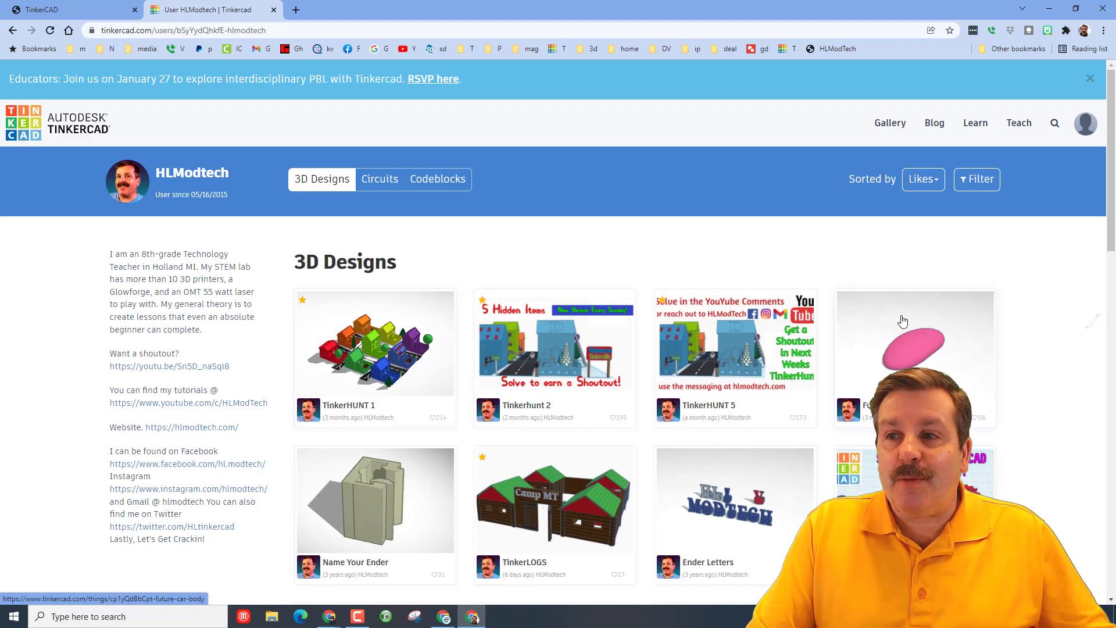
left_click(924, 181)
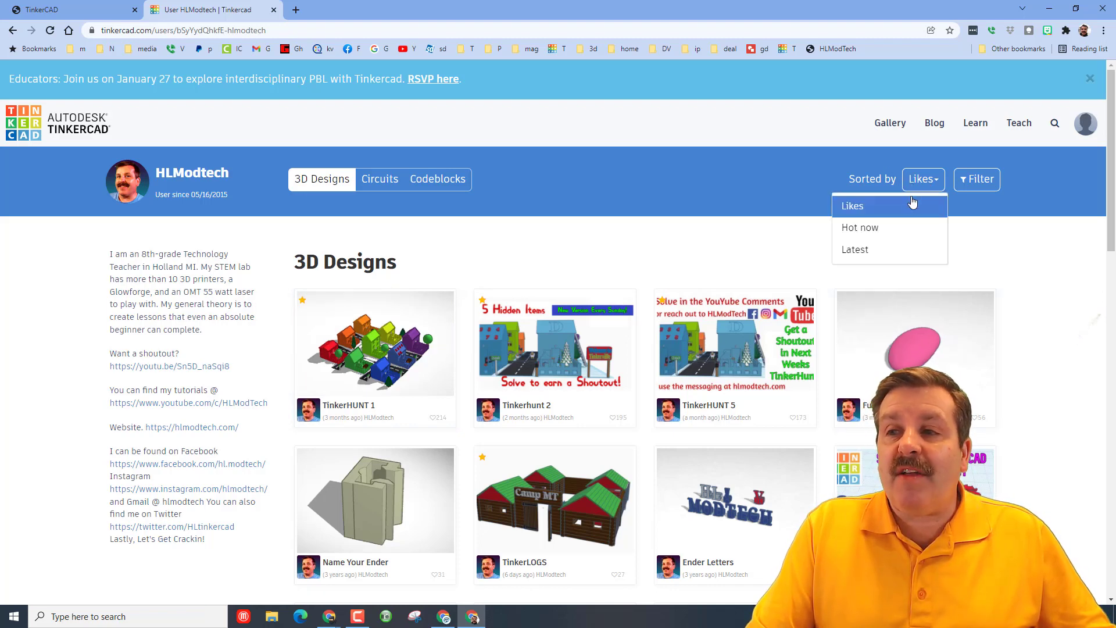
left_click(879, 248)
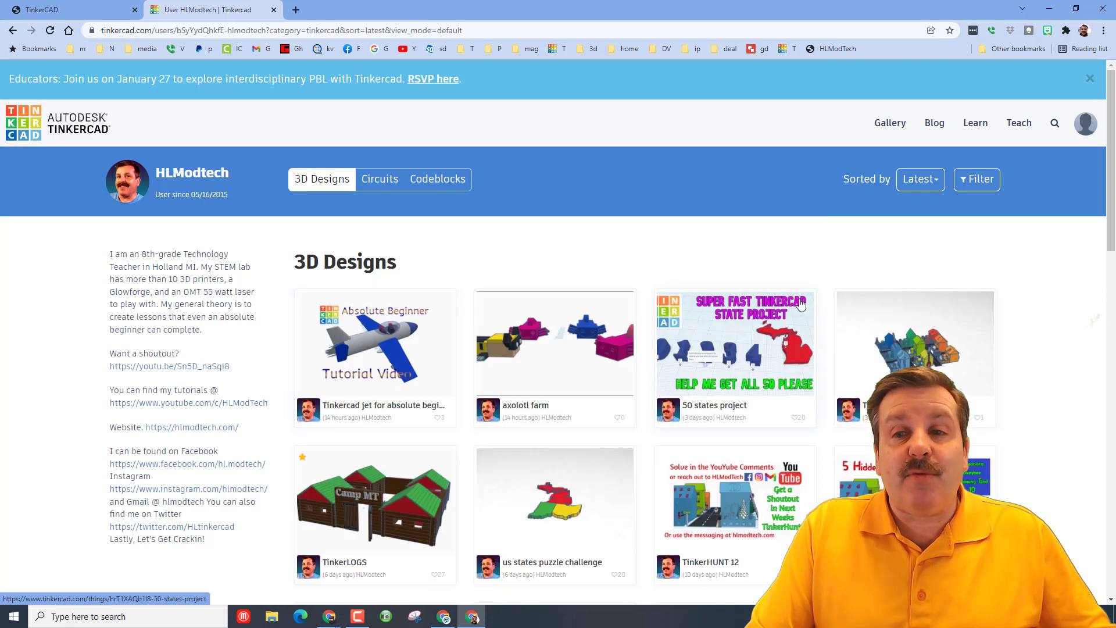
left_click(384, 347)
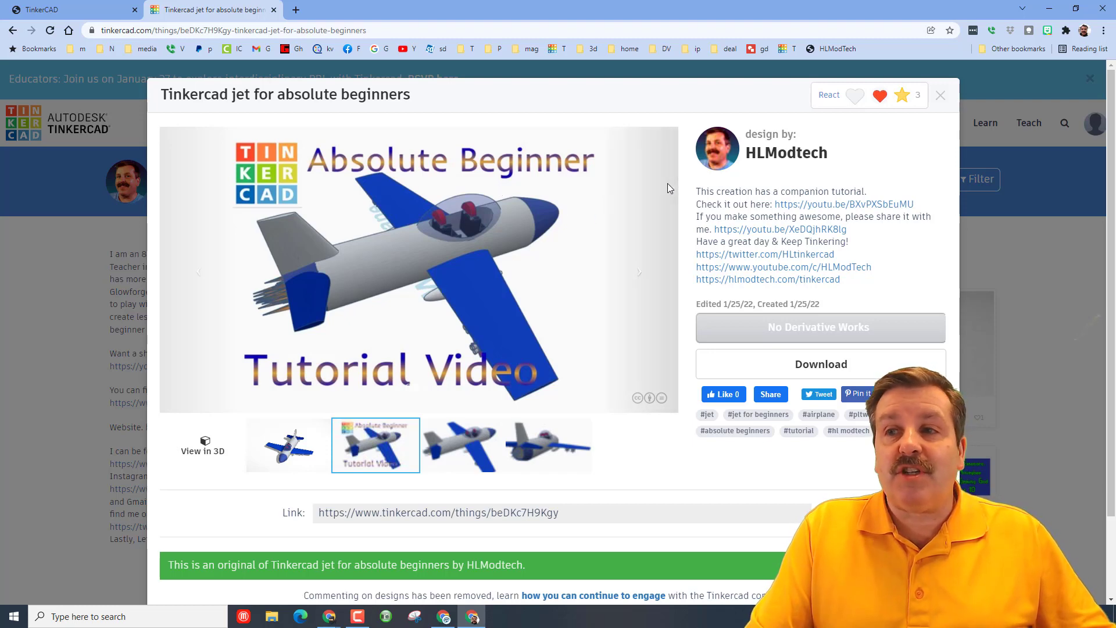
- Show the jet design's reaction options, with Like at 1 and Awesome, A+ at 2
left_click(876, 99)
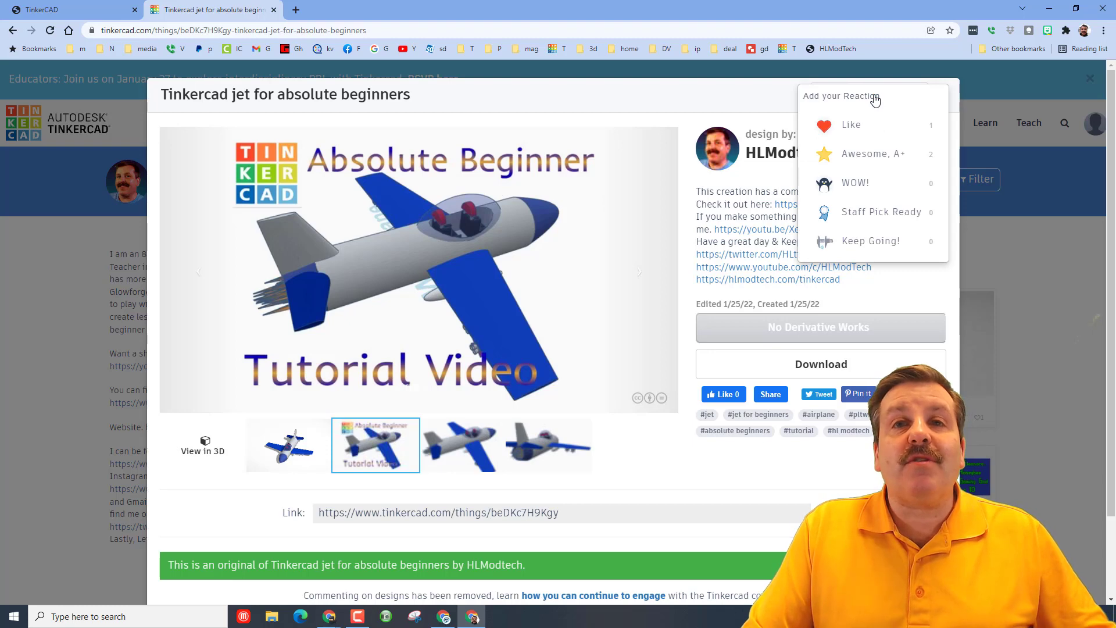